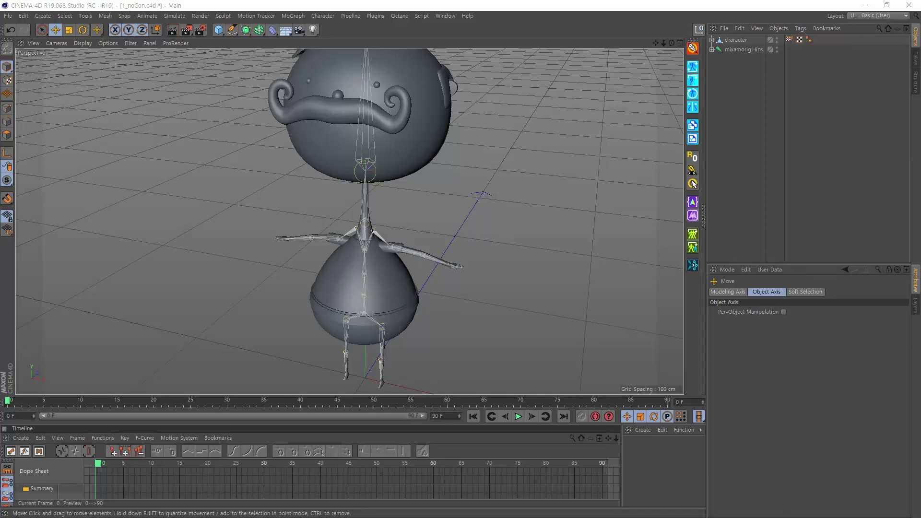
Step: Reveal the Skin deformer inside character and disable it
scroll(386, 250, up, 3)
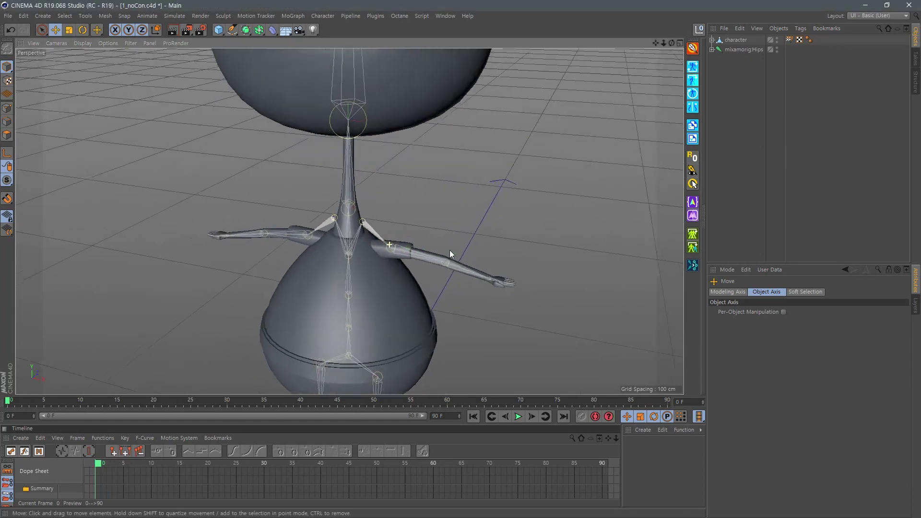
scroll(461, 254, up, 1)
scroll(404, 236, up, 1)
scroll(384, 240, up, 2)
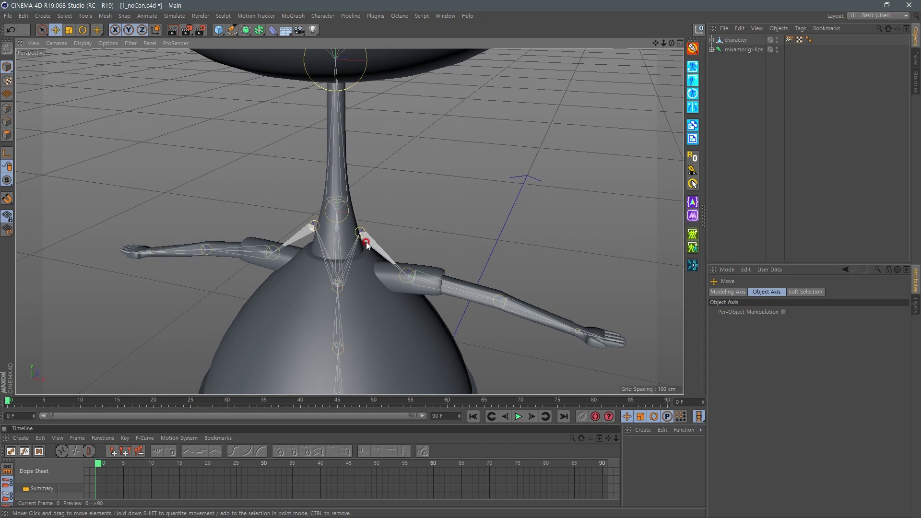
drag(366, 245, 726, 52)
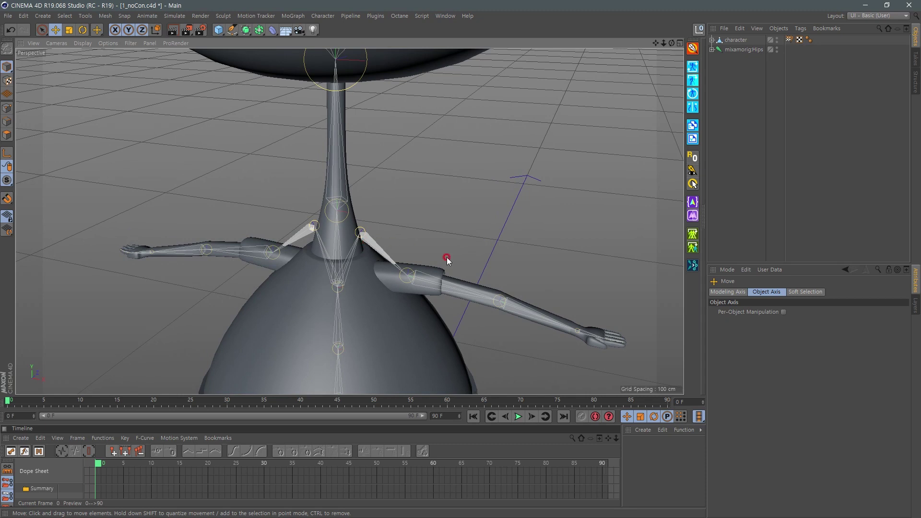
click(733, 50)
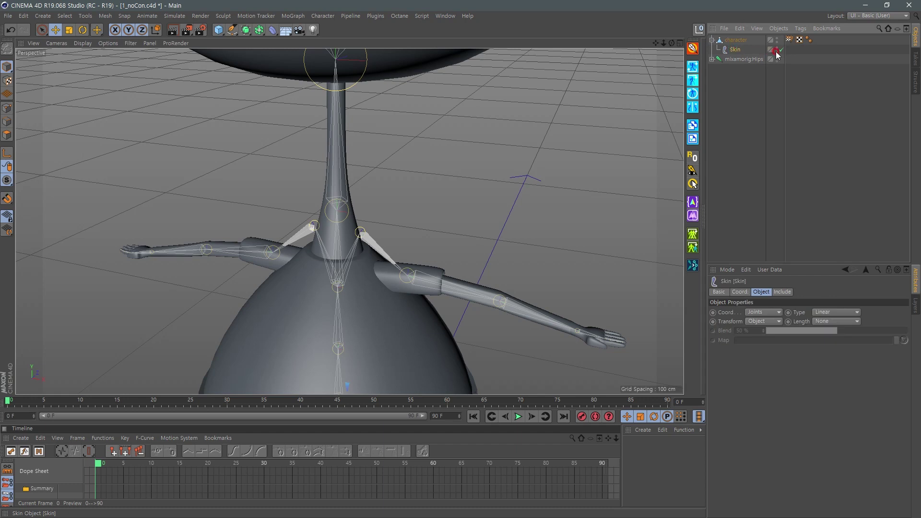
click(781, 50)
Step: Store the current pose as bind pose in the Weight tag, leaving Skin switched off
click(744, 59)
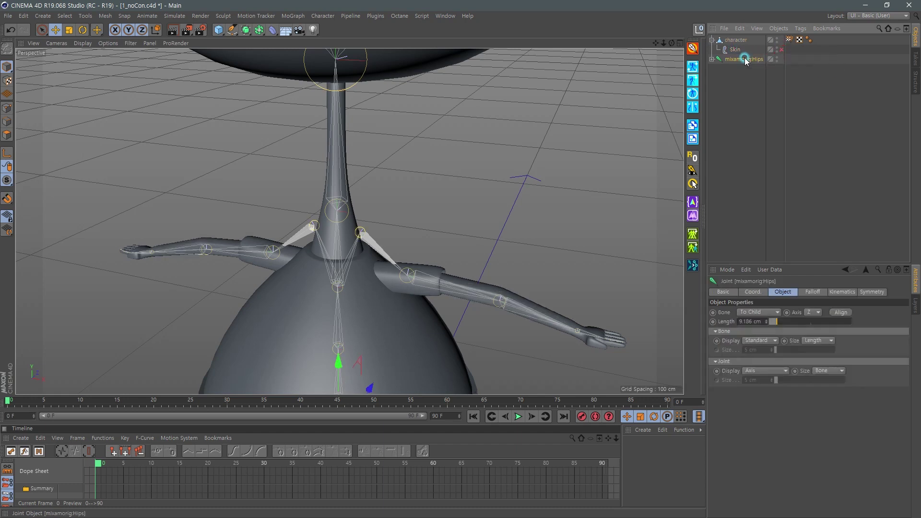
click(789, 39)
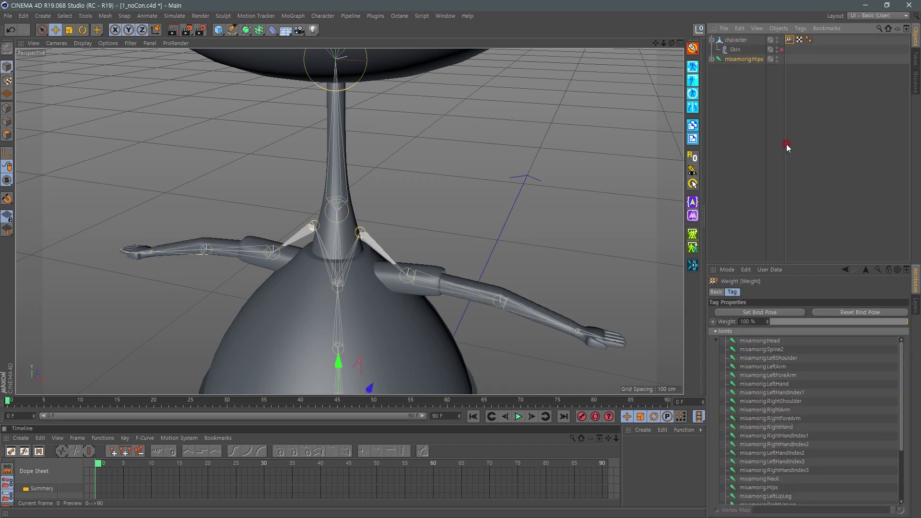
click(784, 313)
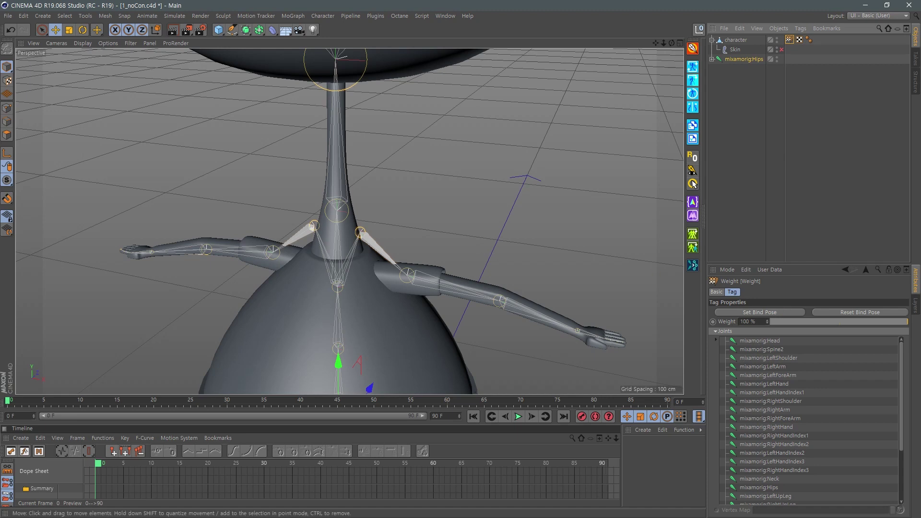
click(781, 49)
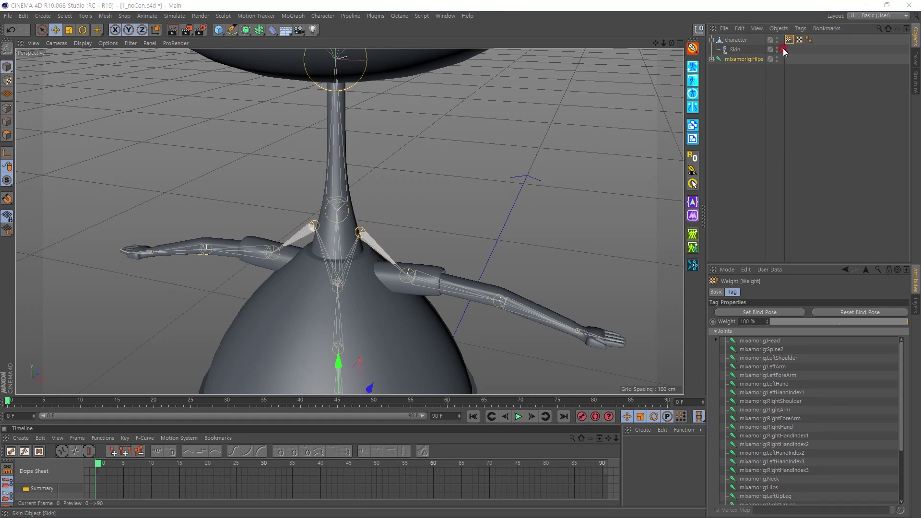
click(755, 104)
Step: Toggle the Skin deformer on and off to compare the arm deformation
scroll(432, 307, up, 5)
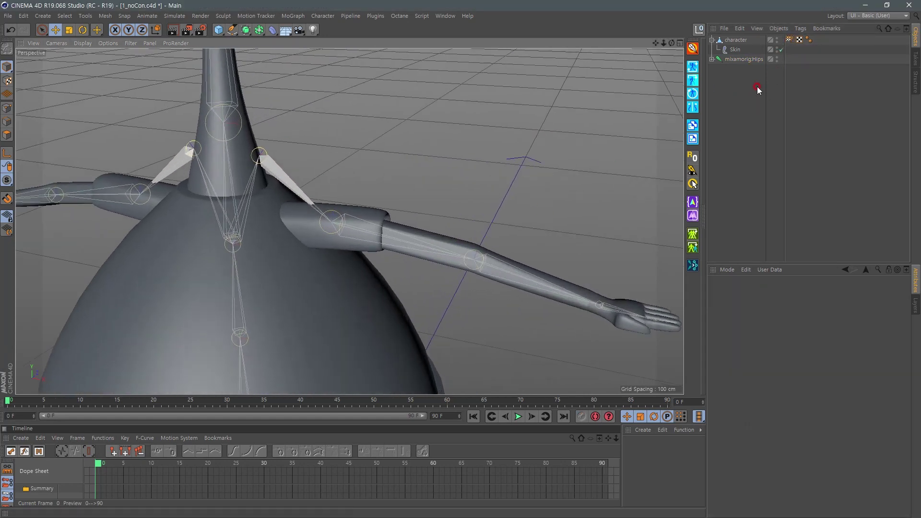
click(780, 50)
click(780, 50)
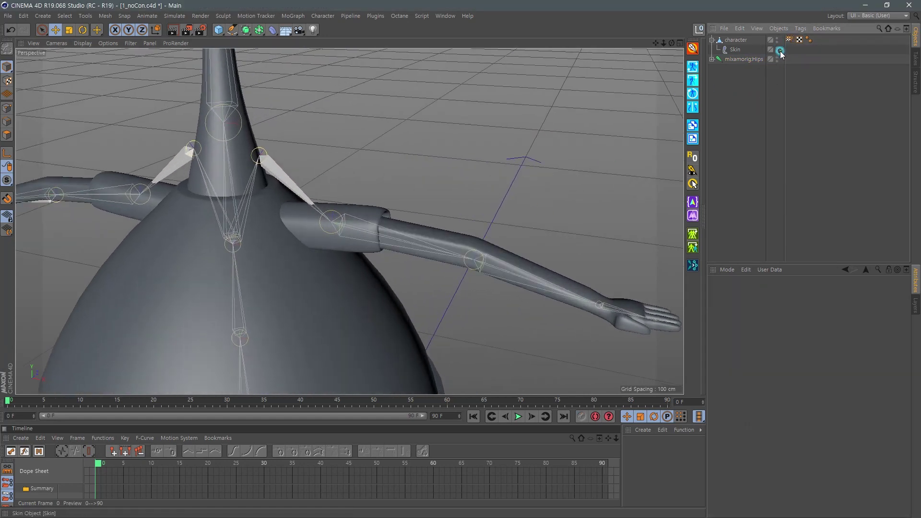
click(780, 50)
click(780, 50)
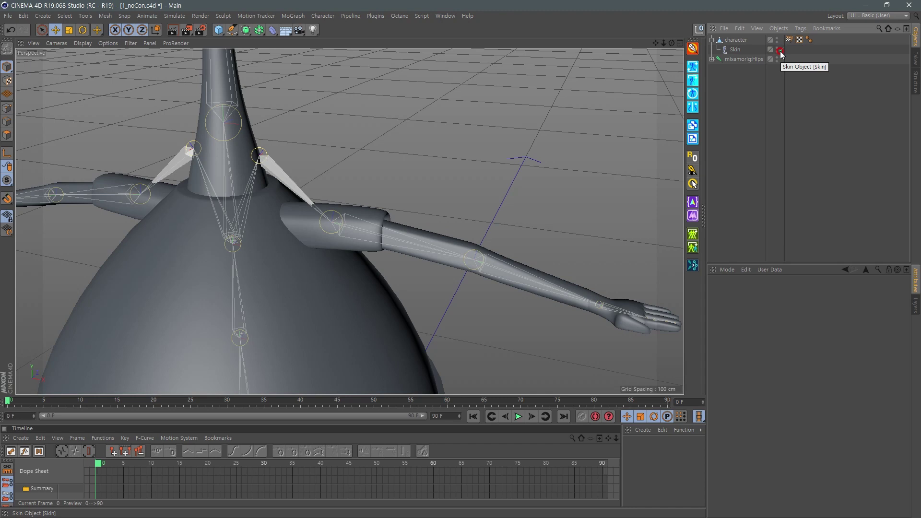
Step: Set the bind pose again from the Weight tag and disable the Skin deformer
click(789, 40)
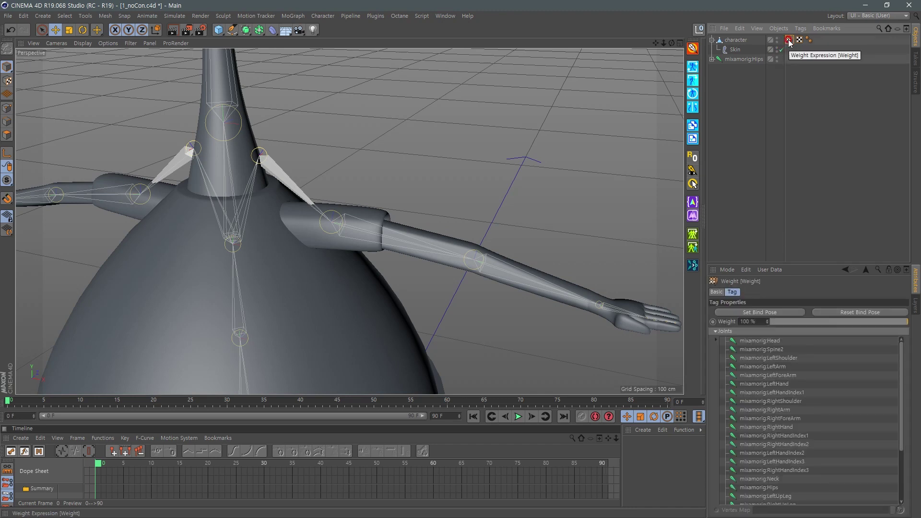
click(765, 312)
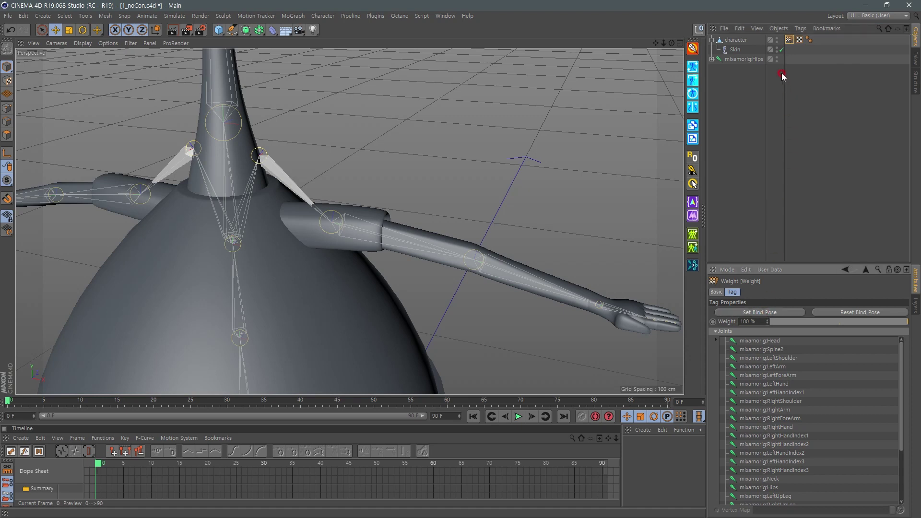
click(780, 50)
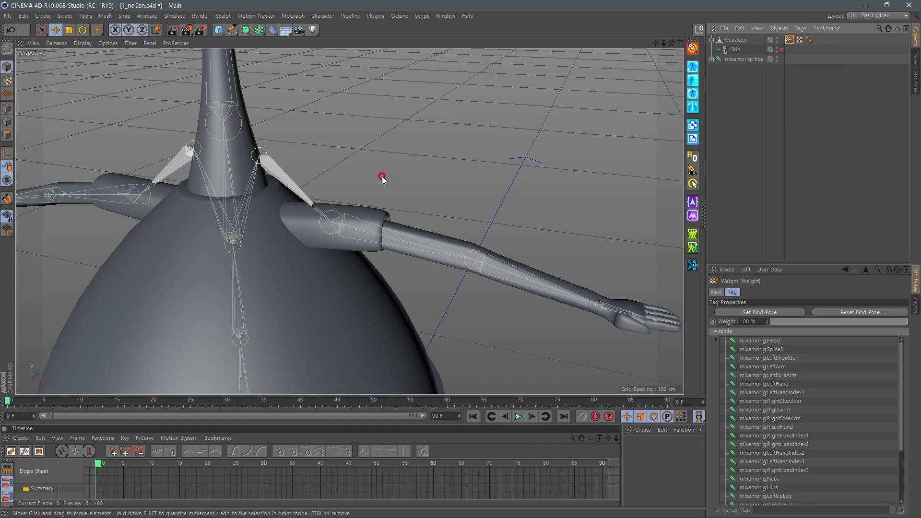
Step: Select the LeftShoulder joint and try moving it in Perspective, undoing the move
click(322, 216)
alt+drag(322, 216, 346, 202)
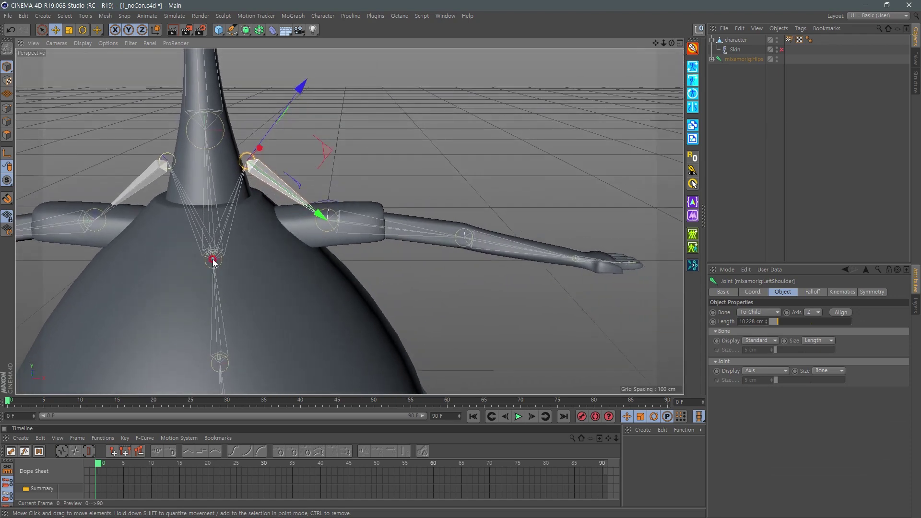
alt+drag(214, 255, 241, 259)
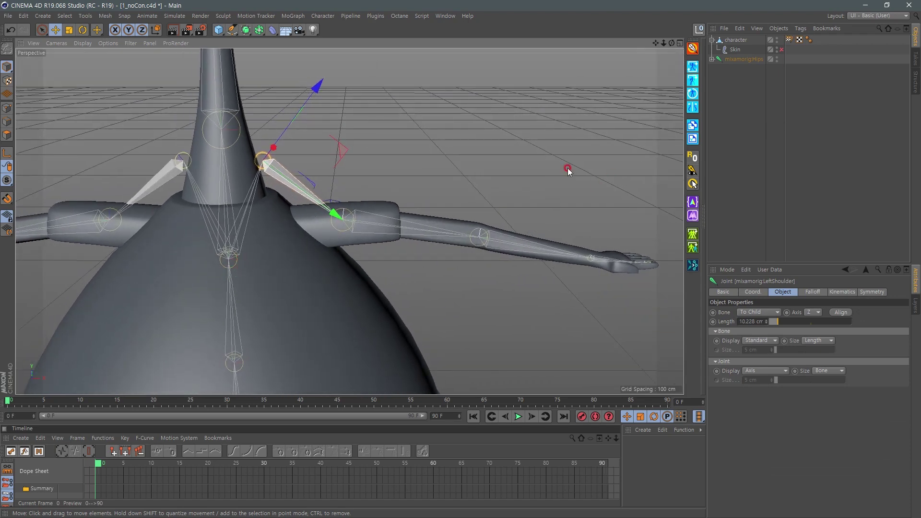
mouse_move(339, 153)
mouse_down()
mouse_move(370, 181)
mouse_move(375, 144)
mouse_up()
key(ctrl+z)
Step: In the Front view, lower LeftShoulder to the arm's top, then return to Perspective
middle_click(302, 261)
middle_click(471, 296)
scroll(391, 262, up, 3)
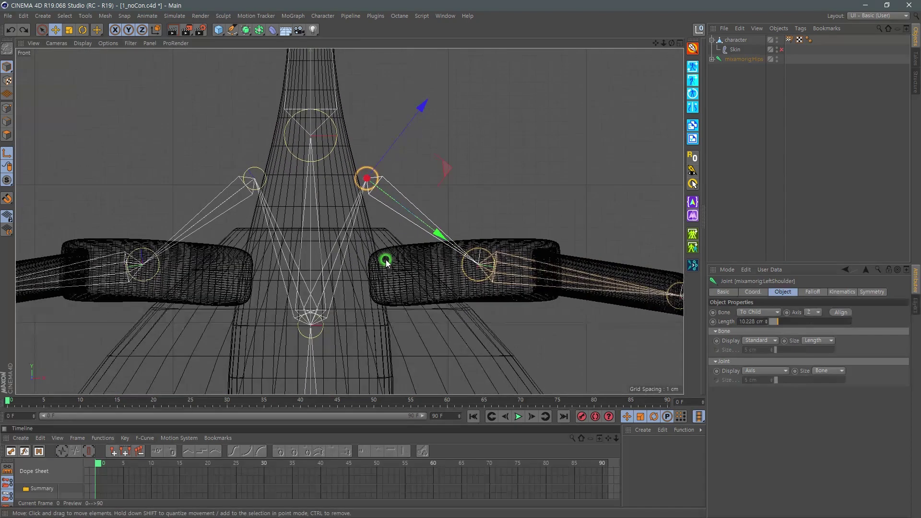
drag(423, 139, 423, 230)
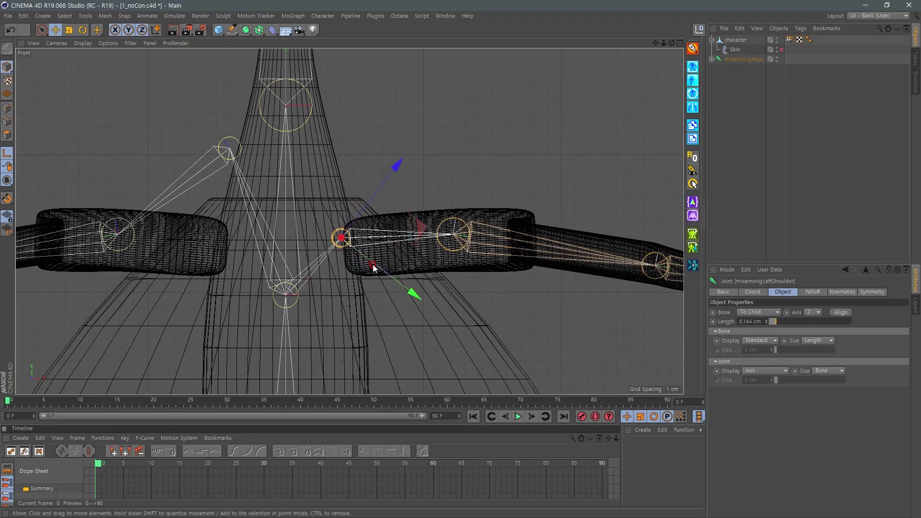
middle_click(386, 234)
middle_click(225, 174)
mouse_move(226, 173)
alt+mouse_down()
mouse_move(304, 234)
mouse_move(331, 213)
mouse_move(323, 212)
alt+mouse_up()
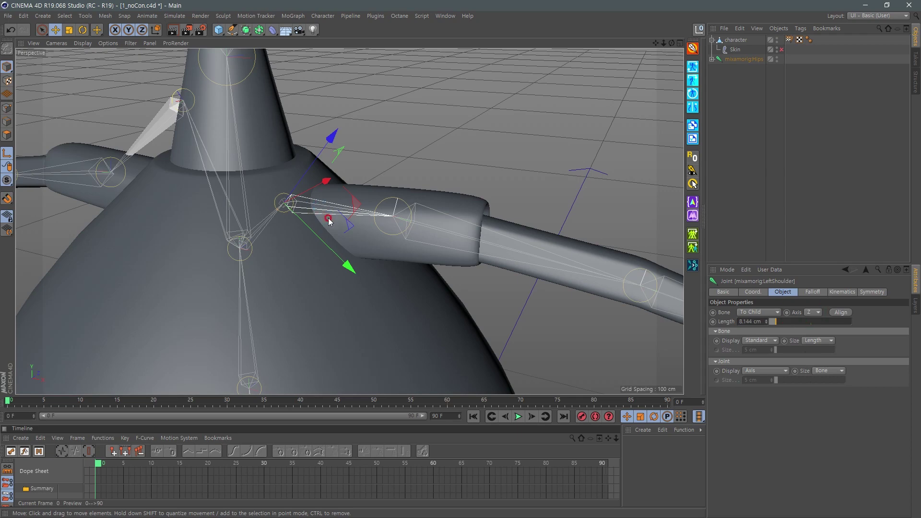
Step: Set the LeftShoulder joint's bone Axis to Y
scroll(323, 215, up, 2)
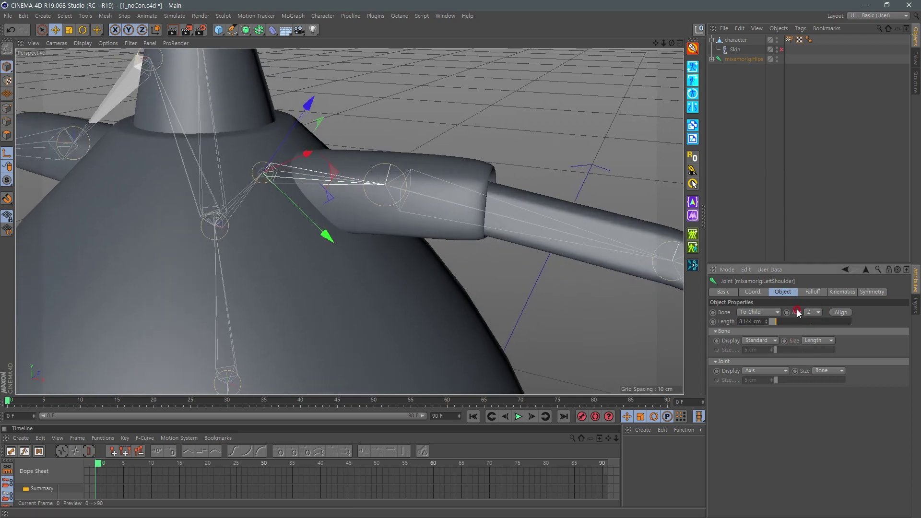
click(813, 313)
click(812, 331)
Step: Start the Joint Align Tool with Up Axis None and Children unchecked
click(323, 16)
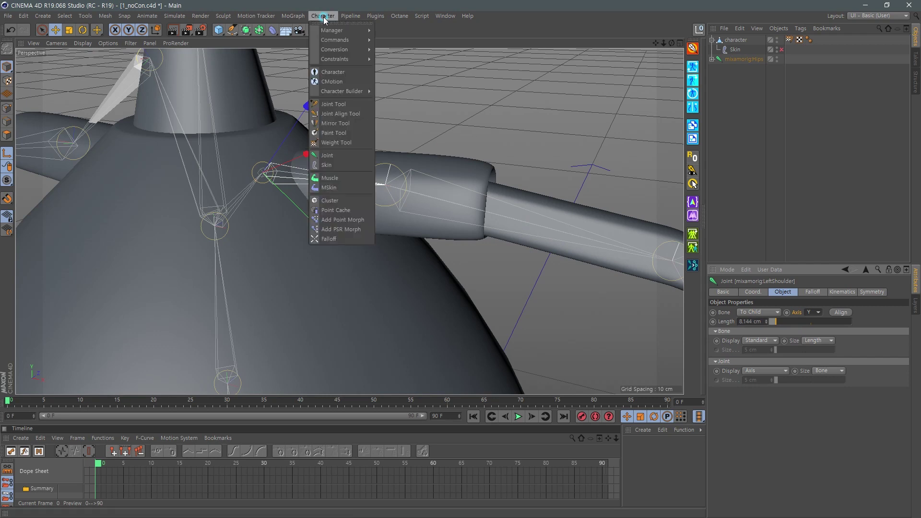
click(361, 115)
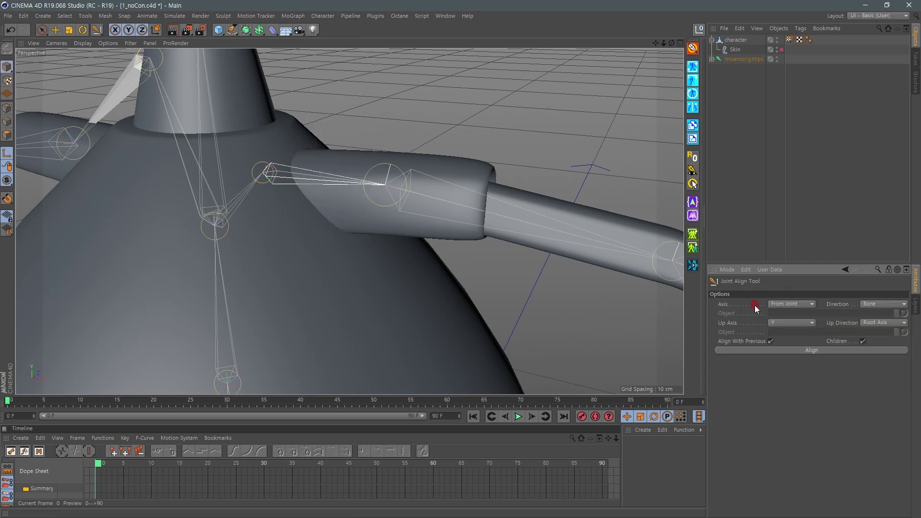
click(779, 323)
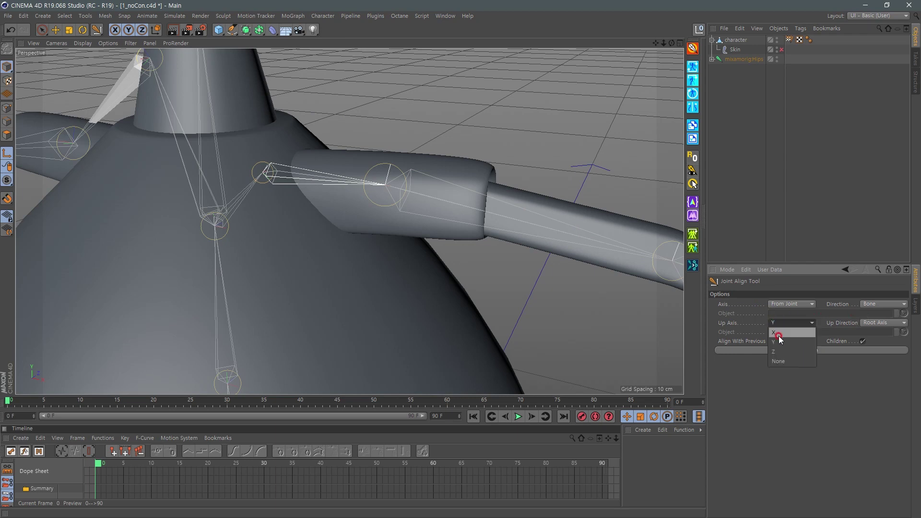
click(779, 361)
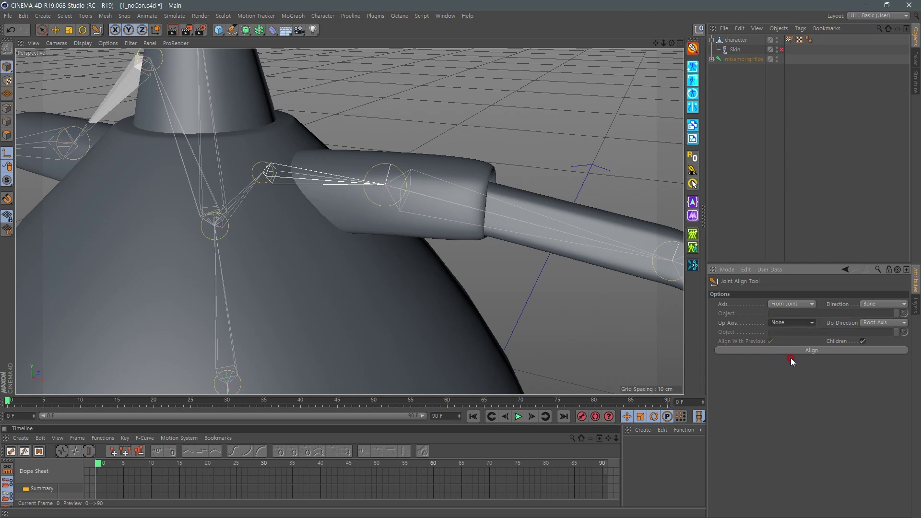
click(862, 341)
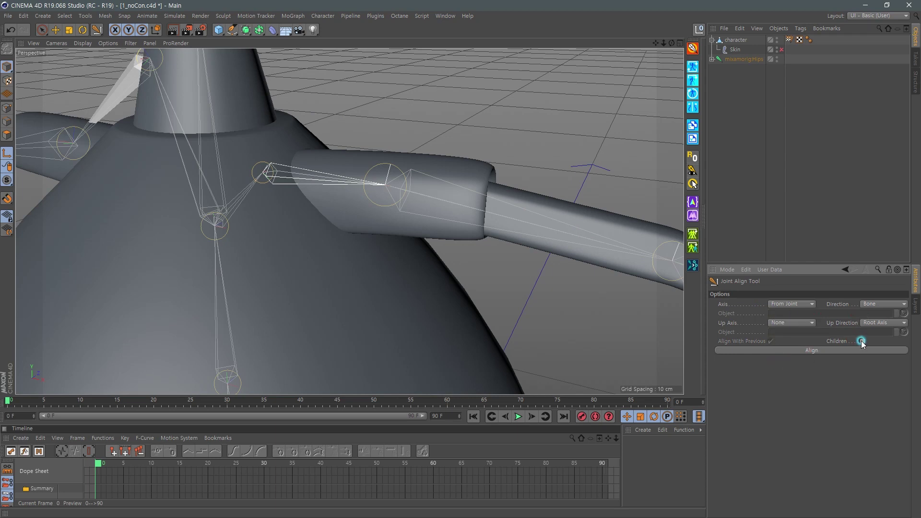
Step: Align the LeftShoulder joint along its bone, then switch to Move and orbit to inspect it
click(805, 349)
click(56, 30)
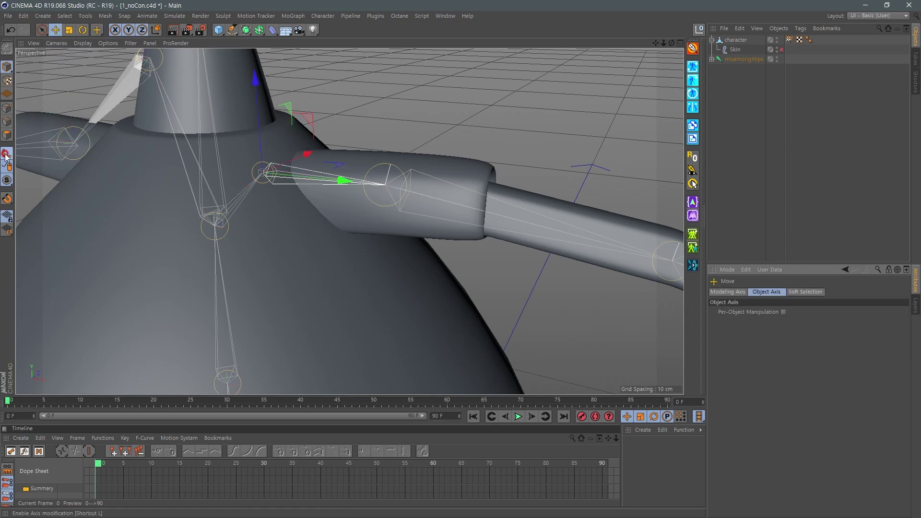
alt+drag(289, 190, 232, 214)
scroll(337, 177, up, 3)
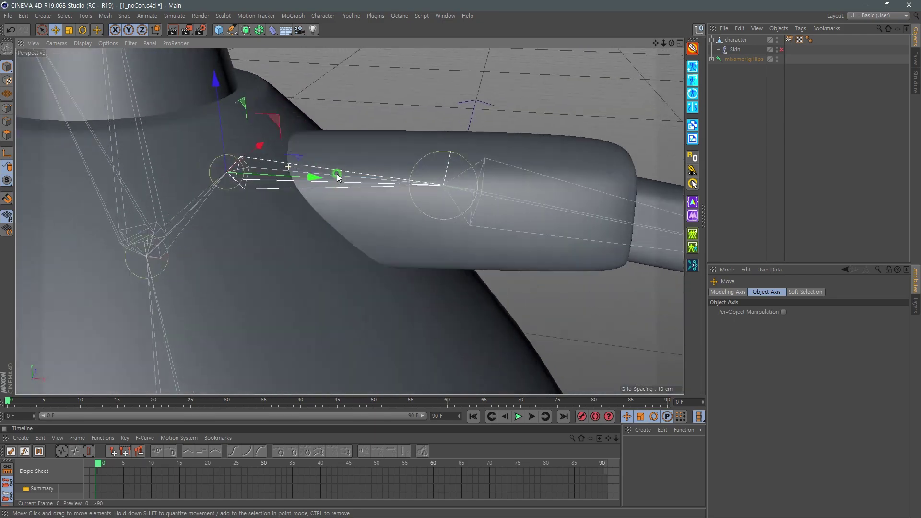
mouse_move(337, 177)
alt+mouse_down()
mouse_move(137, 181)
mouse_move(306, 187)
alt+mouse_up()
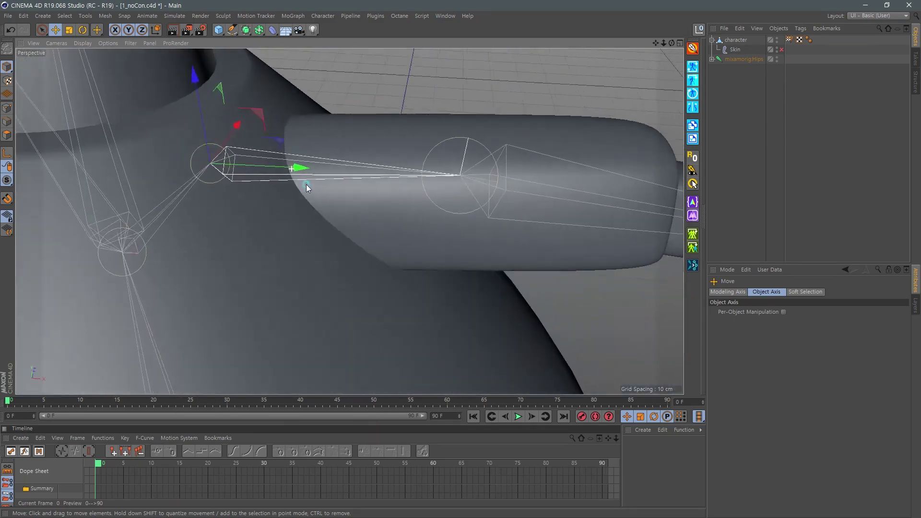
scroll(307, 184, down, 5)
mouse_move(218, 179)
alt+mouse_down()
mouse_move(298, 214)
mouse_move(298, 205)
alt+mouse_up()
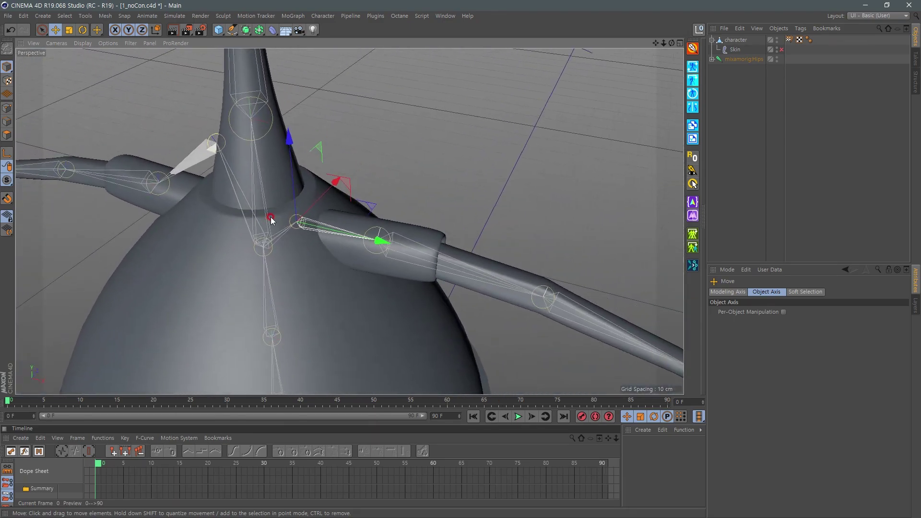
Step: Open the Character Mirror Tool and set its coordinates to World
click(323, 16)
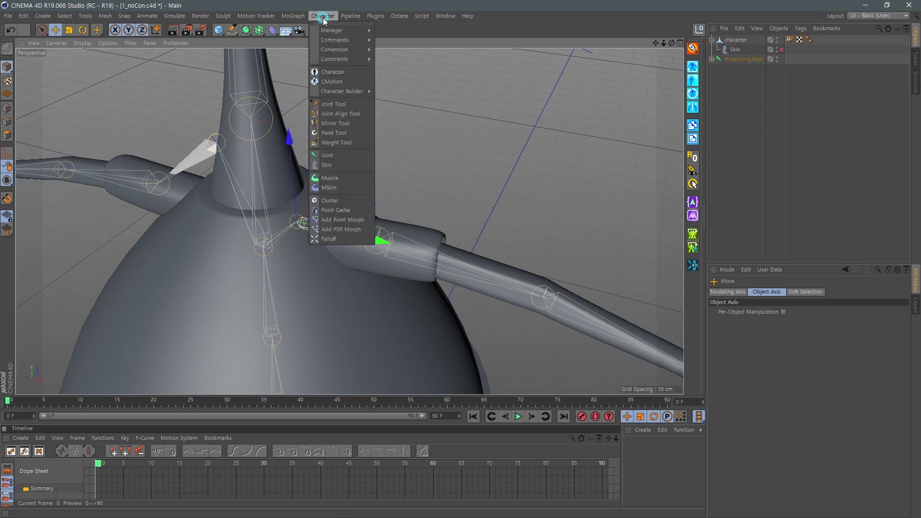
click(332, 125)
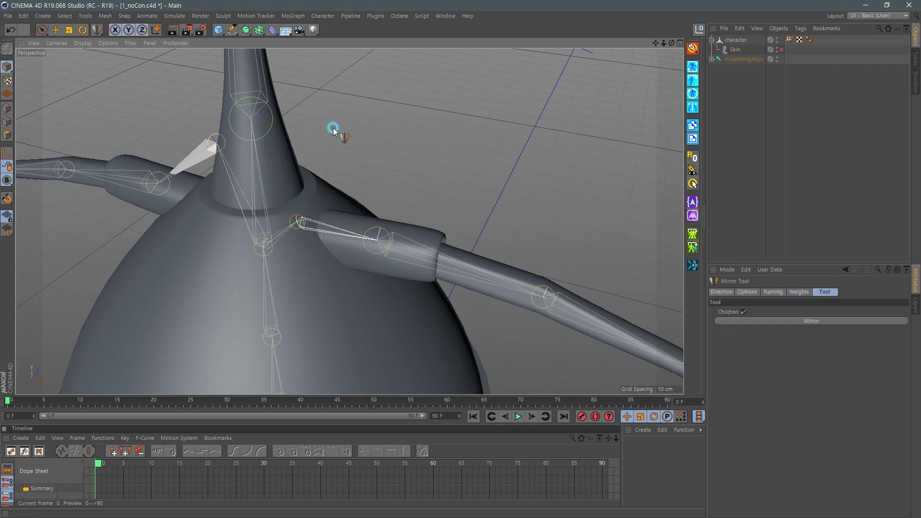
click(730, 293)
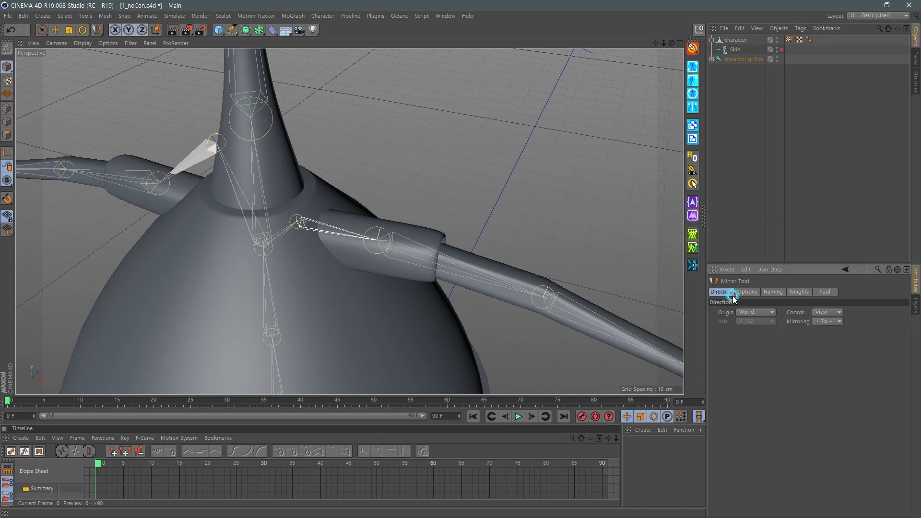
shift+click(747, 292)
shift+click(826, 292)
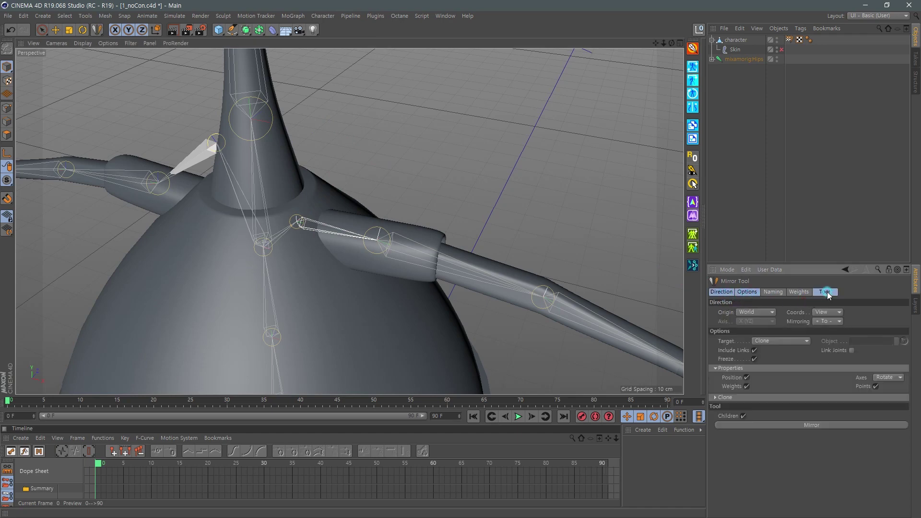
click(831, 312)
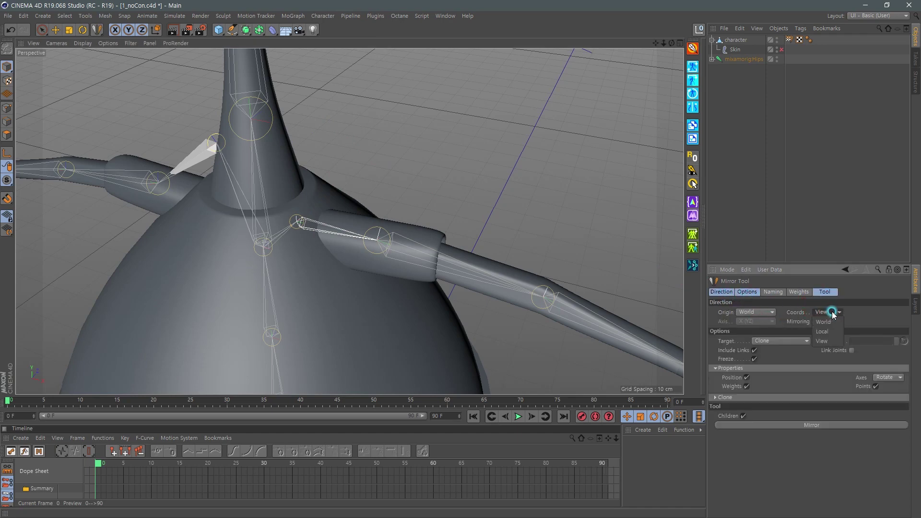
click(823, 322)
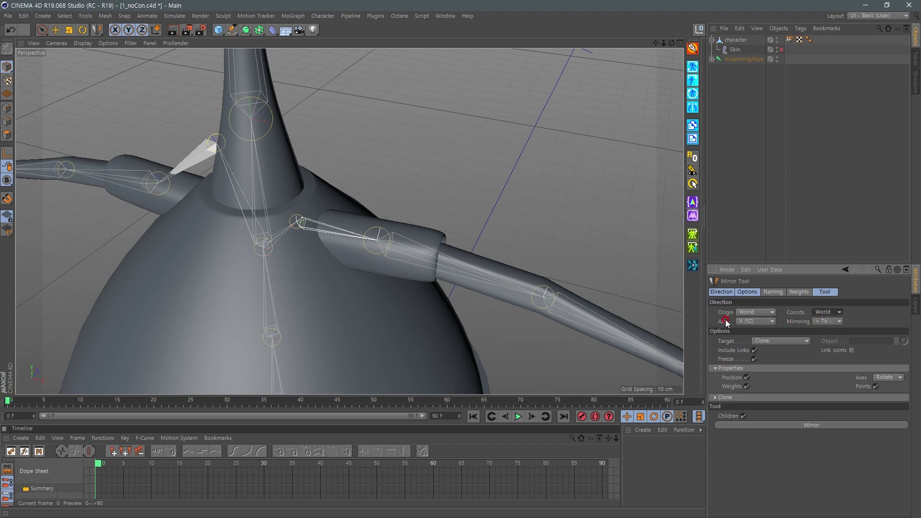
click(724, 321)
Step: Mirror onto target object RightShoulder with Axes YZ
click(762, 341)
click(764, 360)
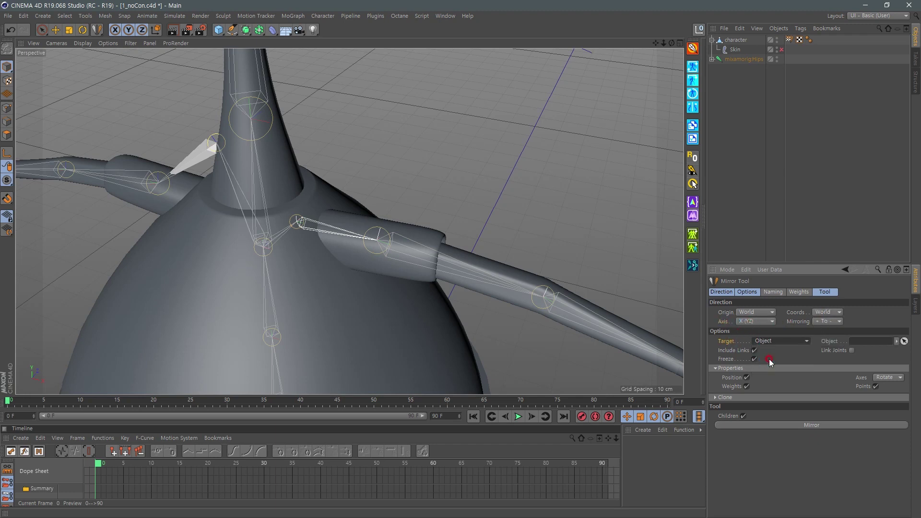
click(905, 341)
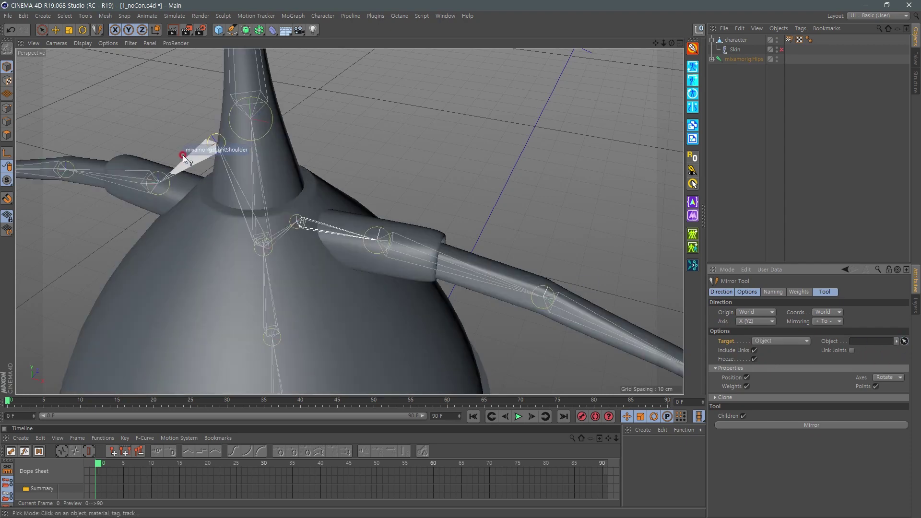
click(198, 161)
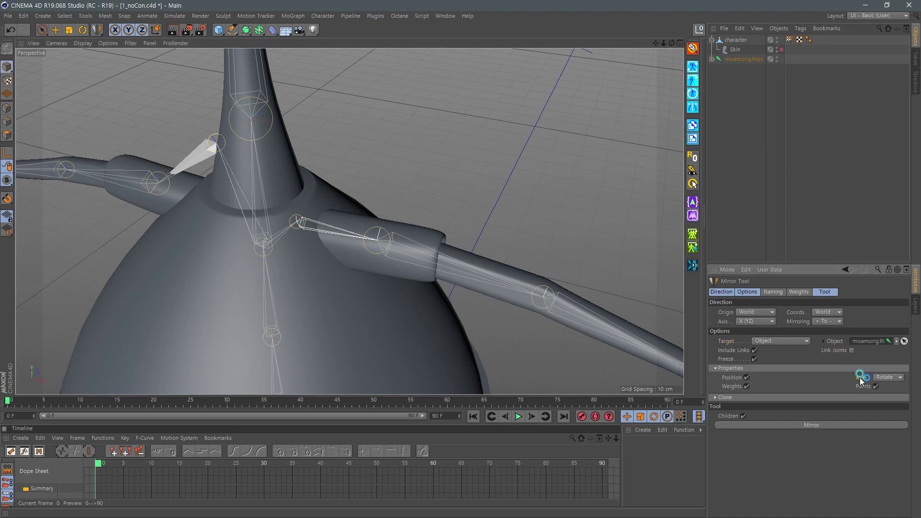
click(885, 379)
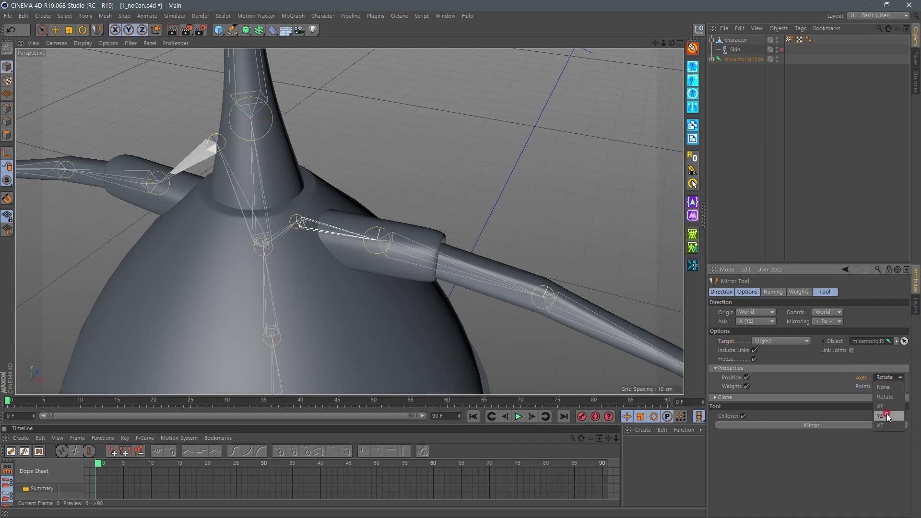
click(887, 416)
click(799, 425)
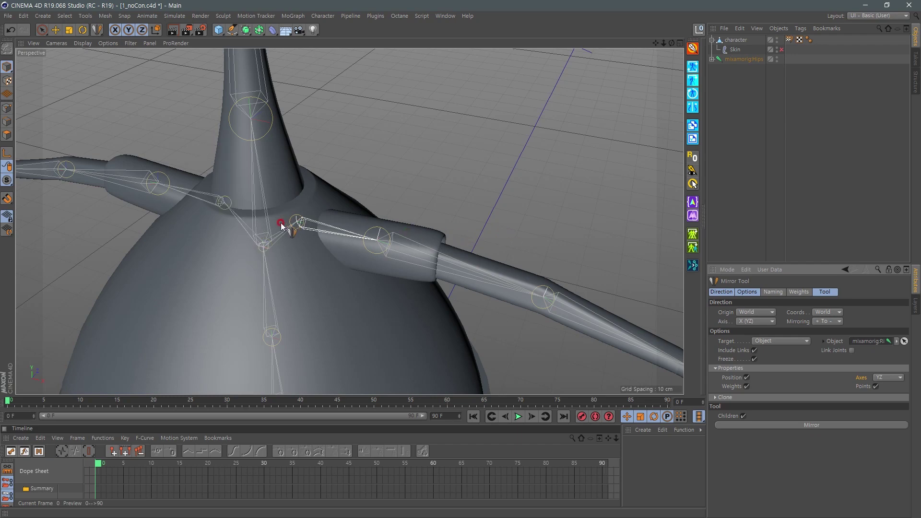
Step: Orbit and zoom out to check both shoulders, then select the character's Weight tag
mouse_move(284, 222)
alt+mouse_down()
mouse_move(217, 199)
mouse_move(267, 226)
alt+mouse_up()
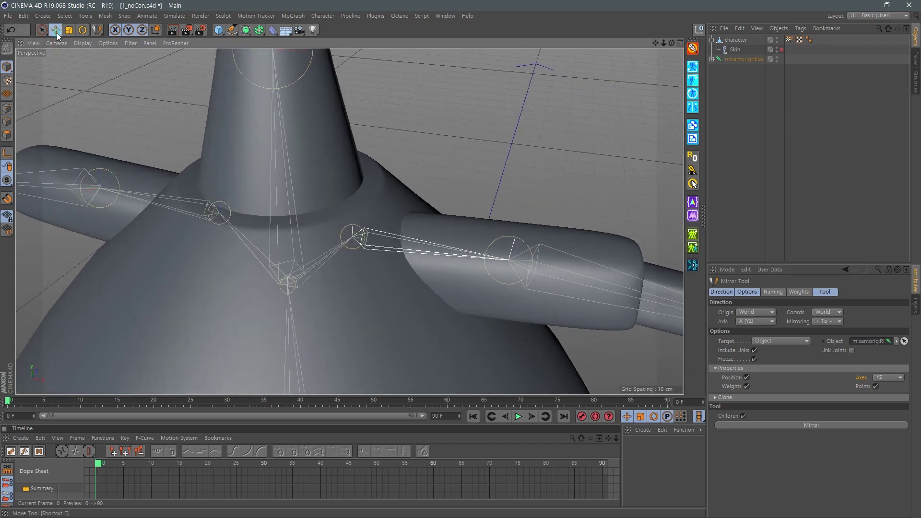
key(e)
scroll(268, 280, up, 3)
scroll(267, 281, down, 4)
scroll(263, 238, down, 1)
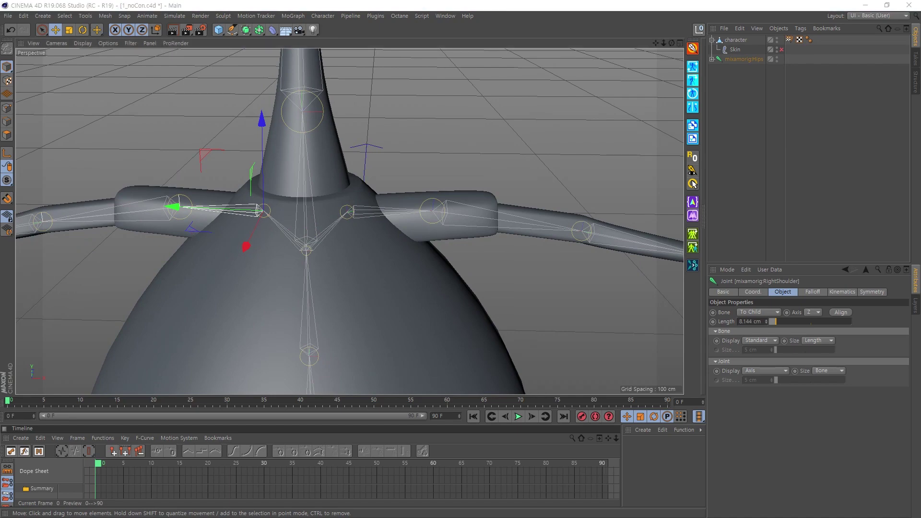
scroll(390, 287, down, 2)
scroll(448, 211, down, 2)
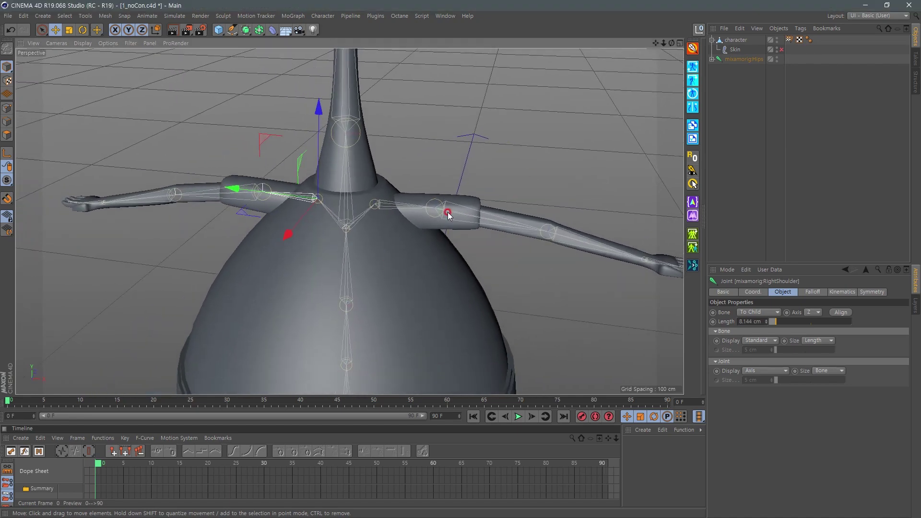
click(767, 99)
Step: Set Bind Pose on the Weight tag, re-enable Skin, and zoom out to the whole character
click(789, 39)
click(760, 313)
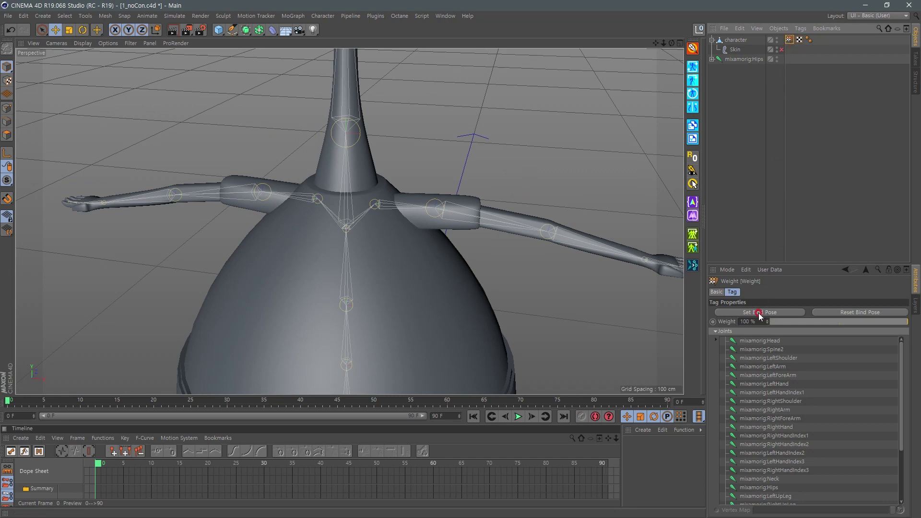
click(760, 313)
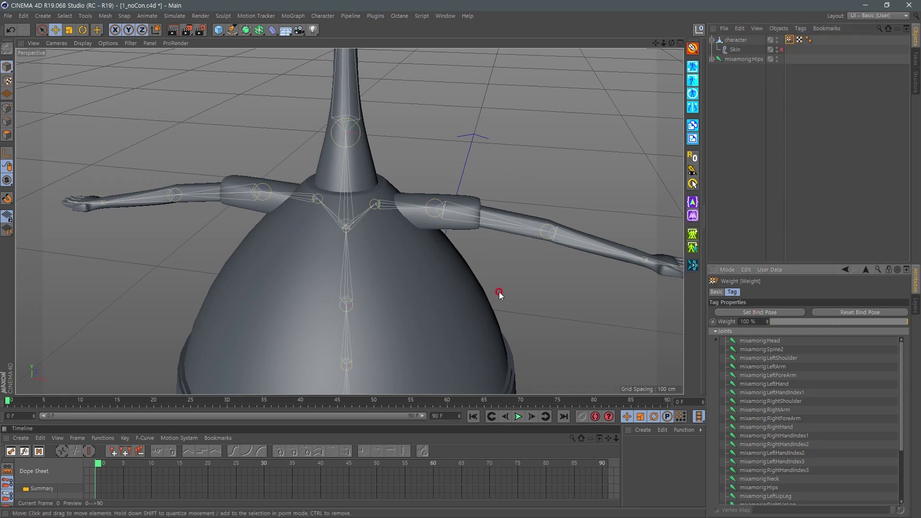
scroll(480, 278, up, 2)
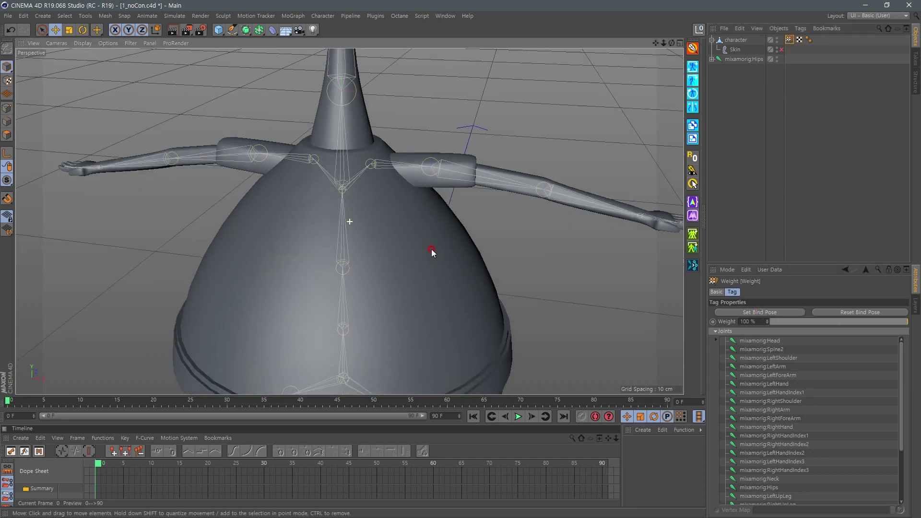
click(782, 50)
scroll(314, 301, down, 3)
scroll(315, 301, down, 1)
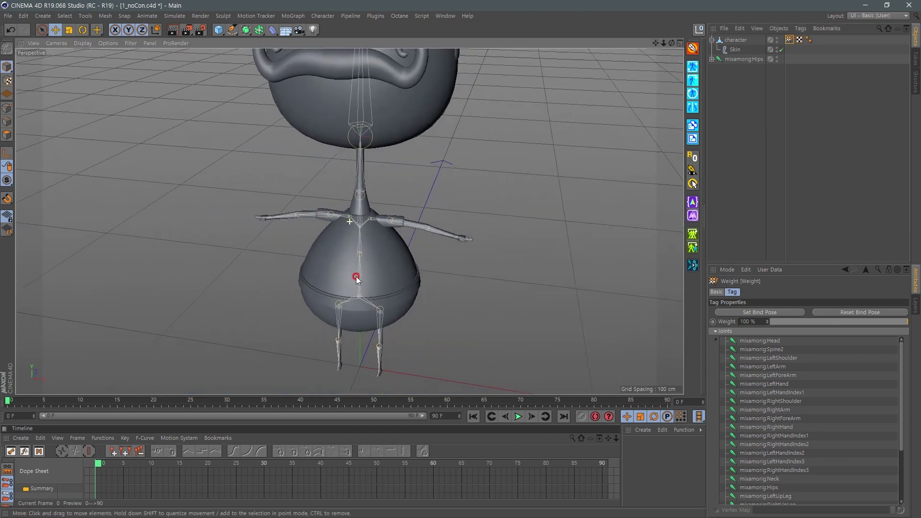
scroll(326, 302, down, 2)
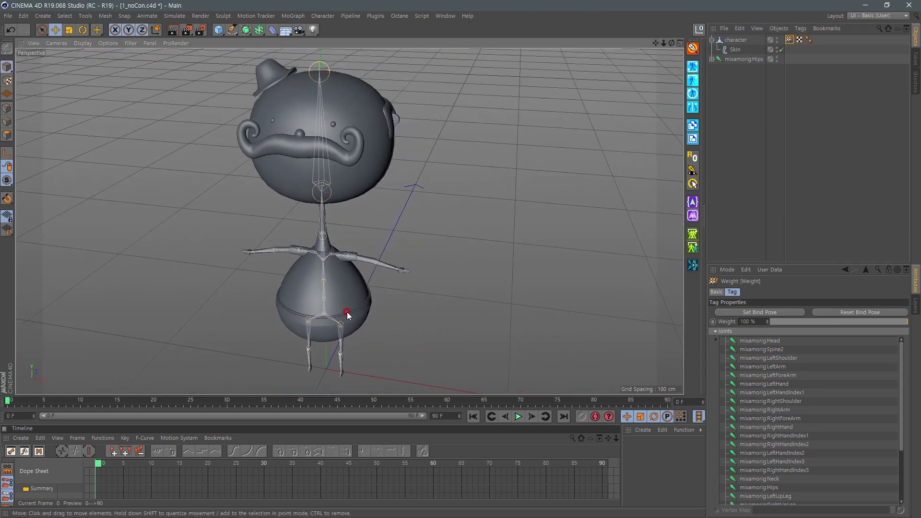